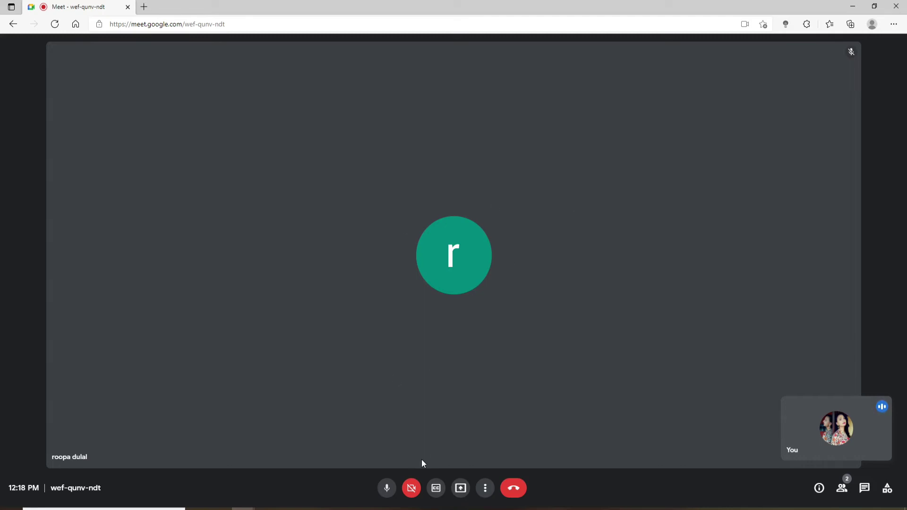
Mute and unmute the microphone twice, leaving it switched on
click(387, 489)
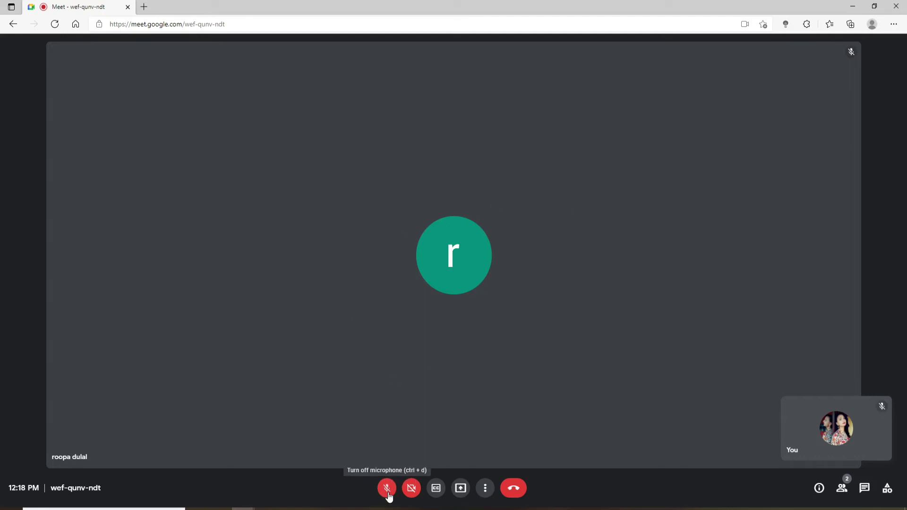
click(388, 489)
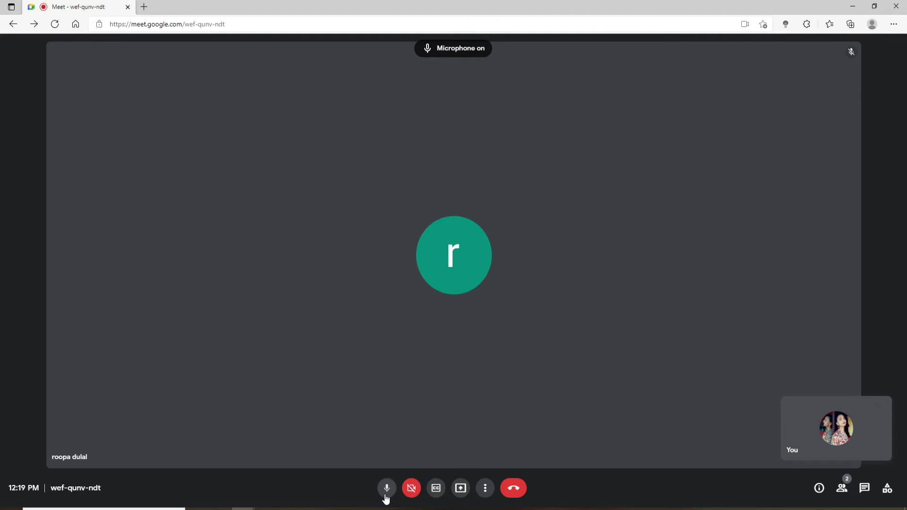
click(387, 489)
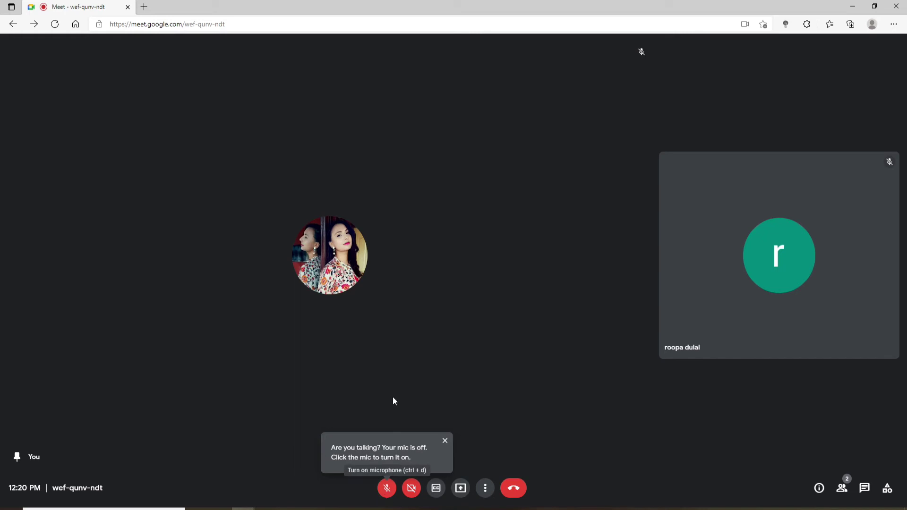
click(388, 489)
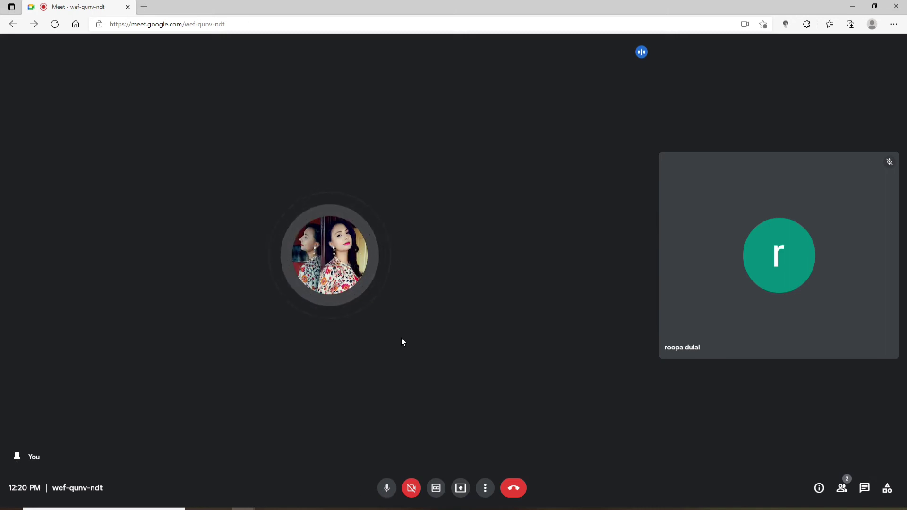
mouse_move(779, 255)
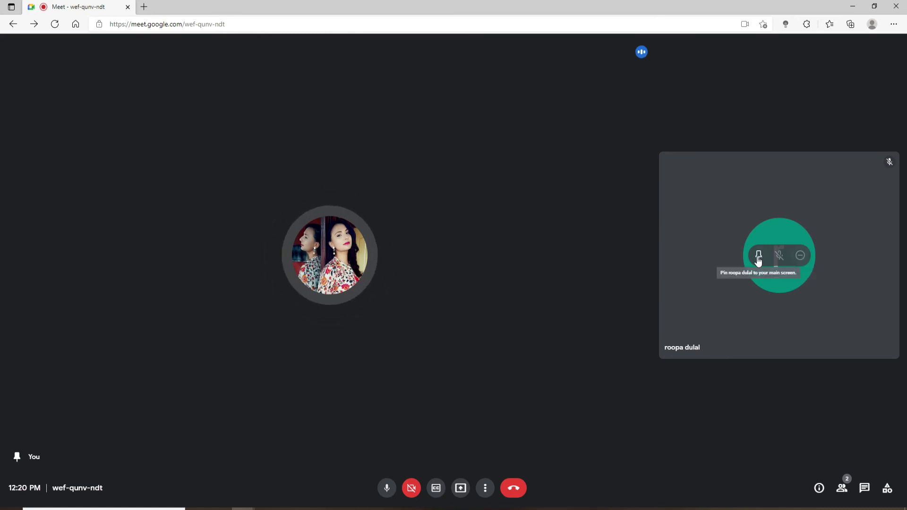
Make the meeting full screen and mute the microphone with Ctrl+D
key(F11)
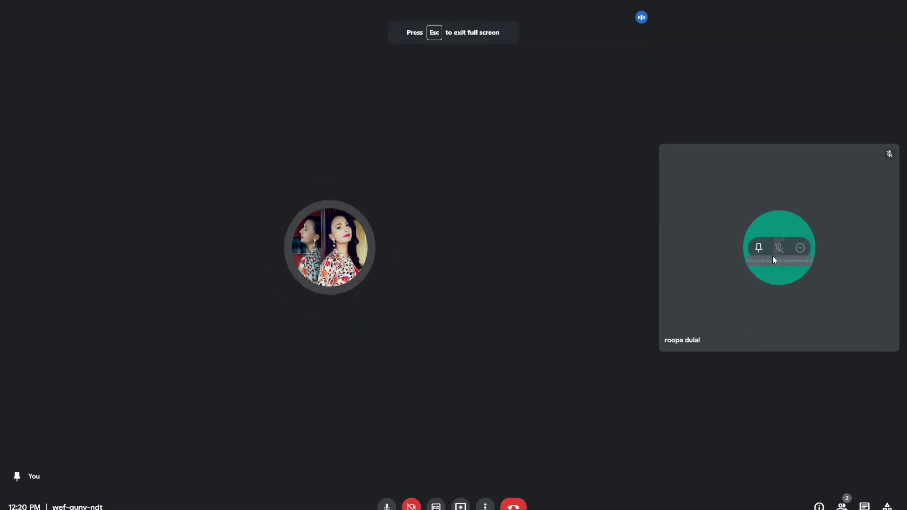
key(ctrl+d)
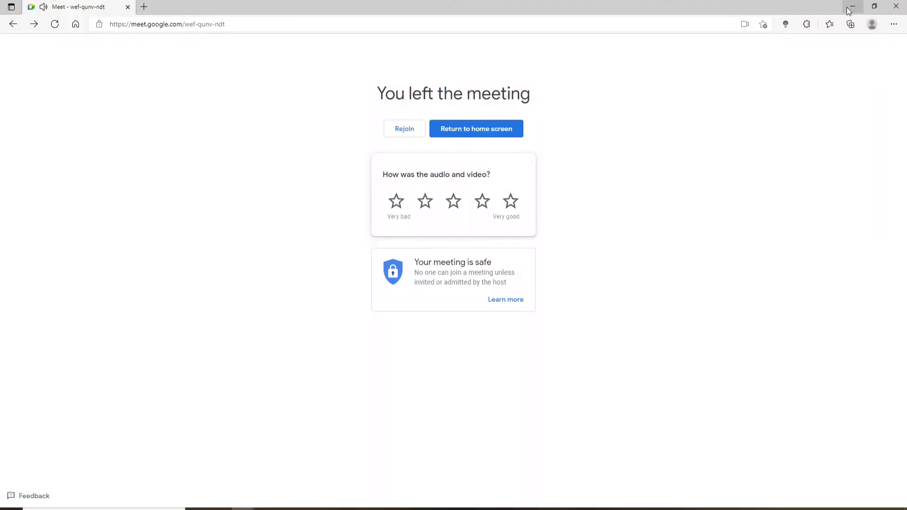
Minimize the browser window showing the You left the meeting page
click(852, 8)
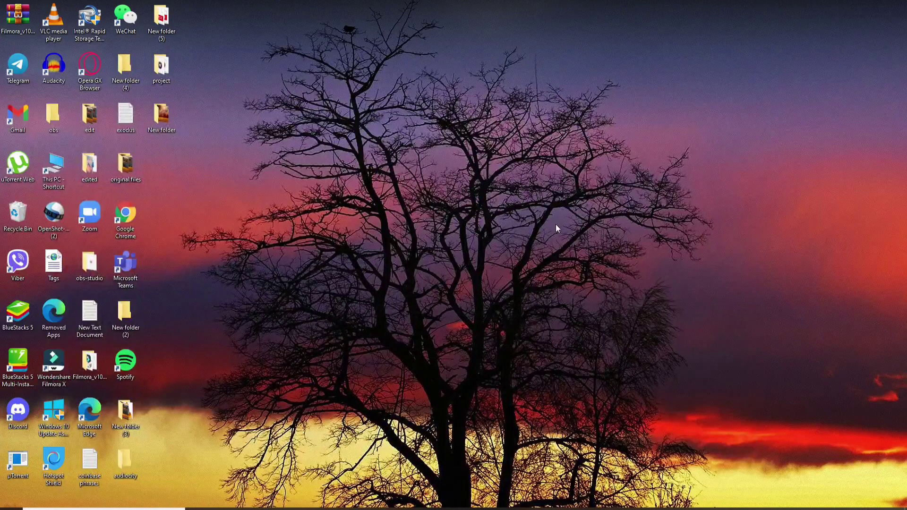